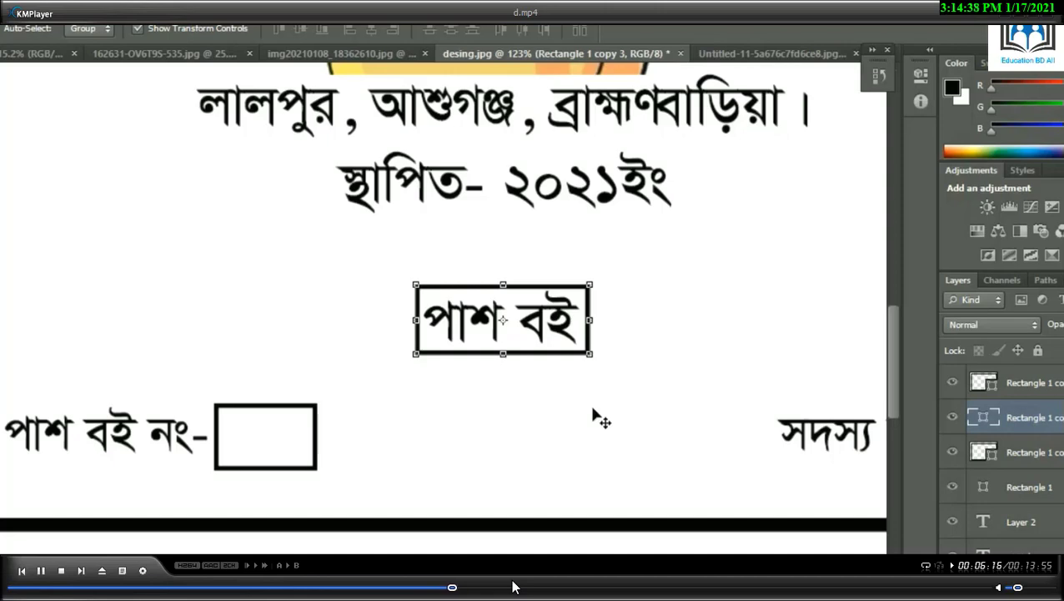
Nudge the নিয়মাবলী rules text and dotted loan-detail lines left and right into alignment
key(Left)
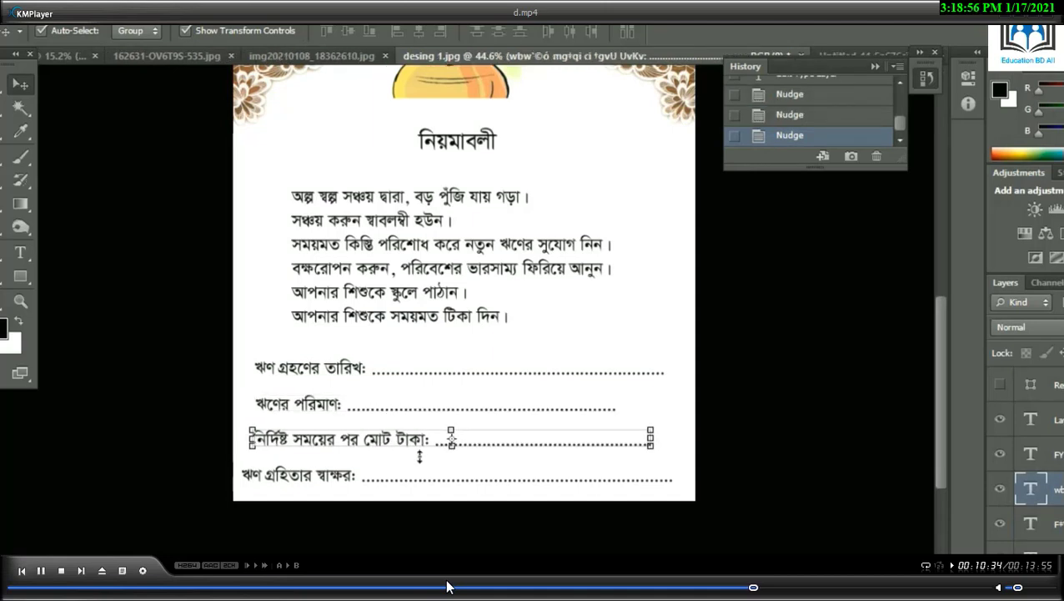
key(Left)
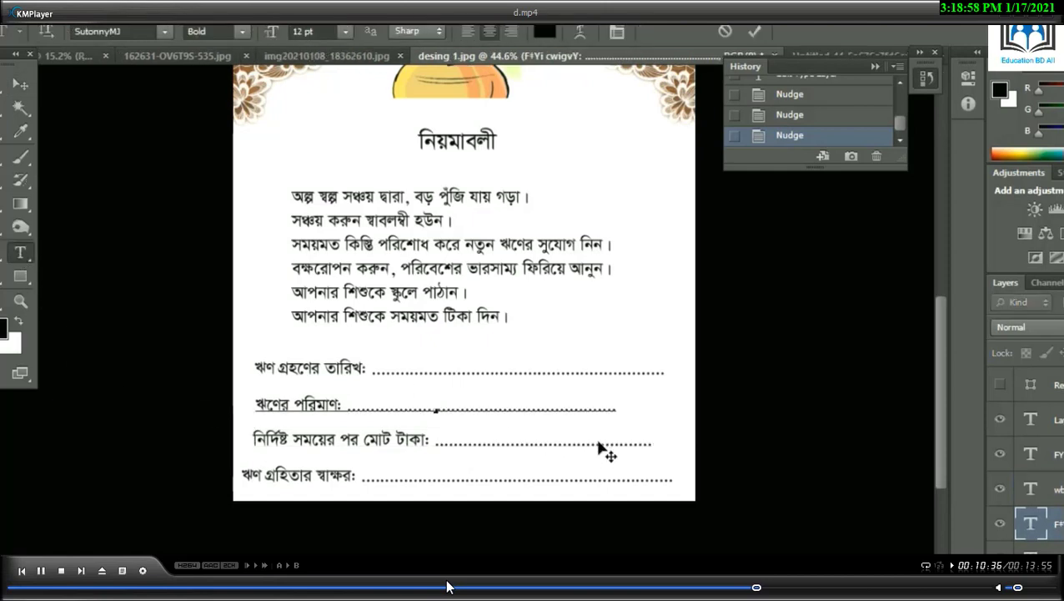
key(Right)
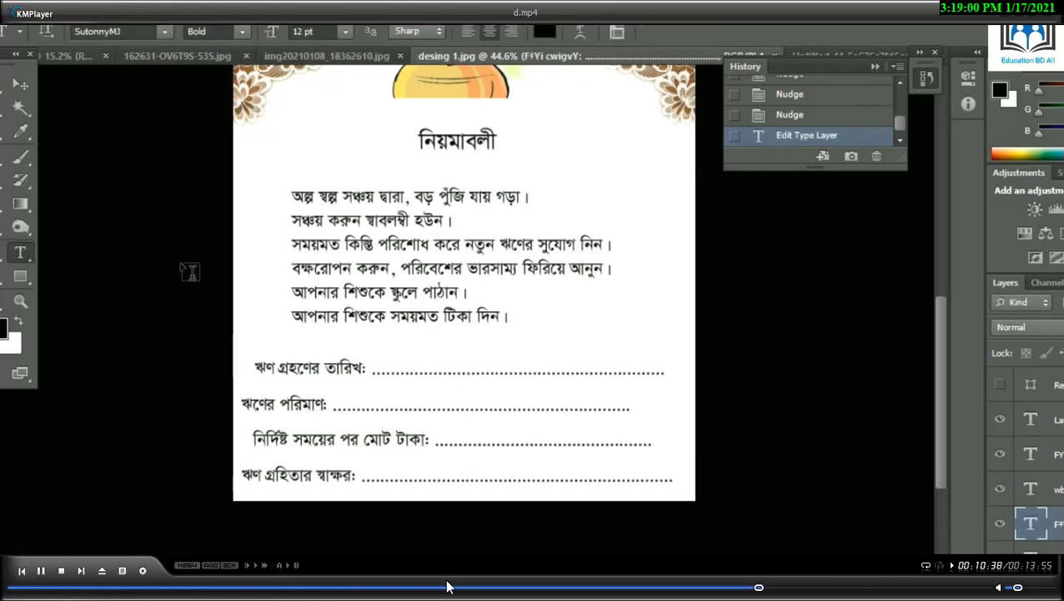